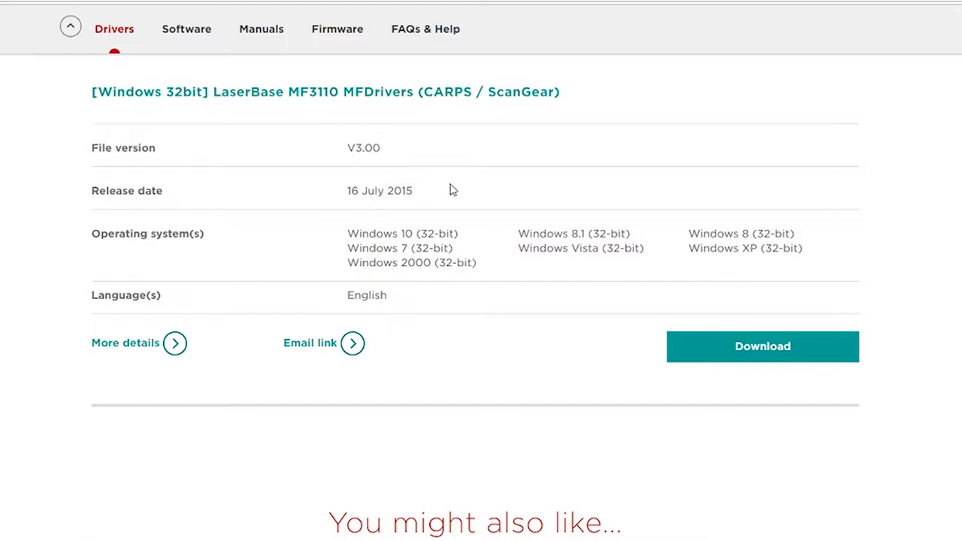
# - Download the 32-bit MF3110 driver after accepting the disclaimer, then select the 64-bit MF5770 driver
pyautogui.click(724, 354)
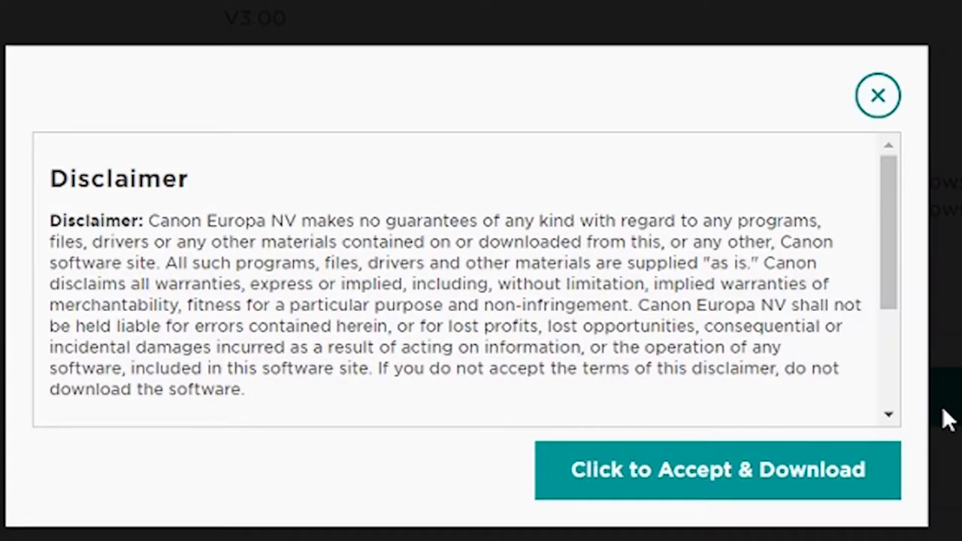
pyautogui.click(700, 476)
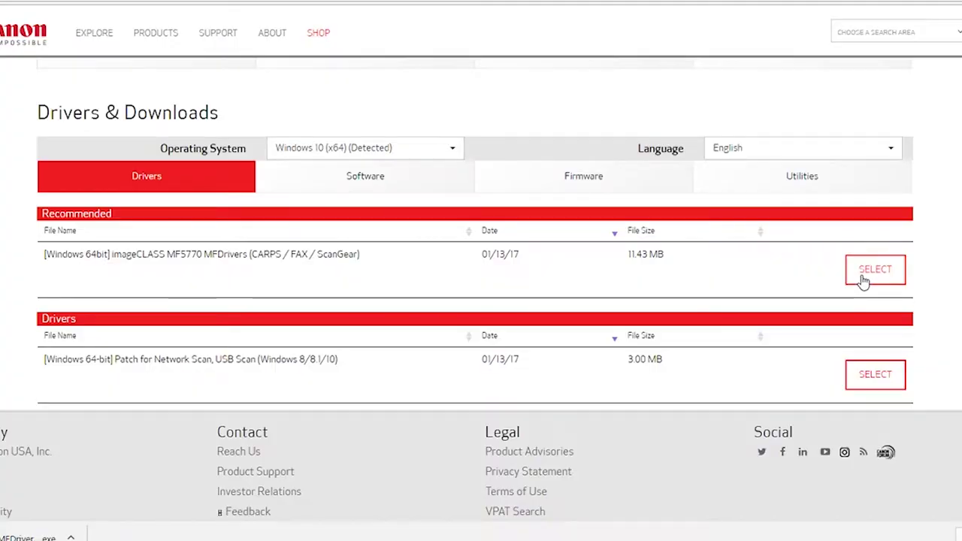
pyautogui.click(863, 280)
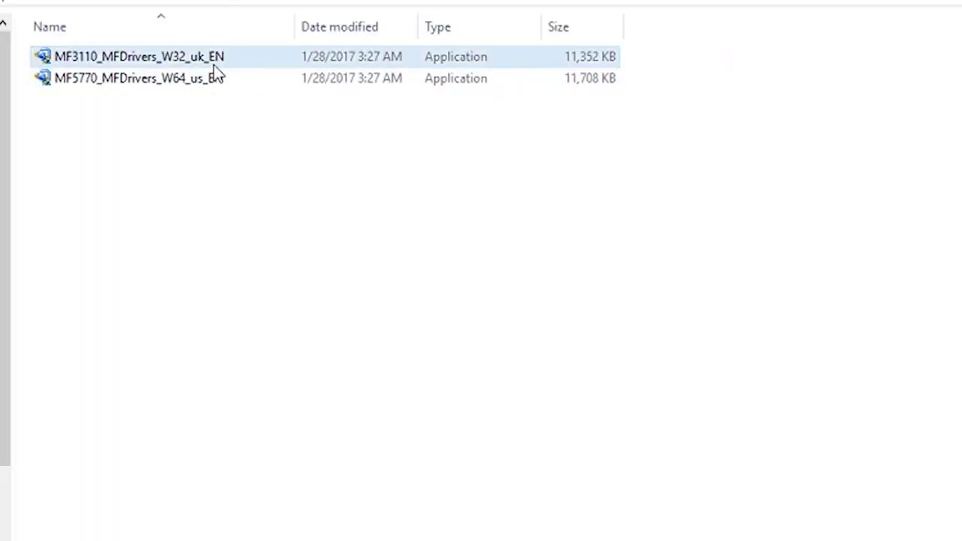
# - Extract the MF3110 driver package into its own folder with 7-Zip
pyautogui.click(214, 67)
pyautogui.rightClick(213, 66)
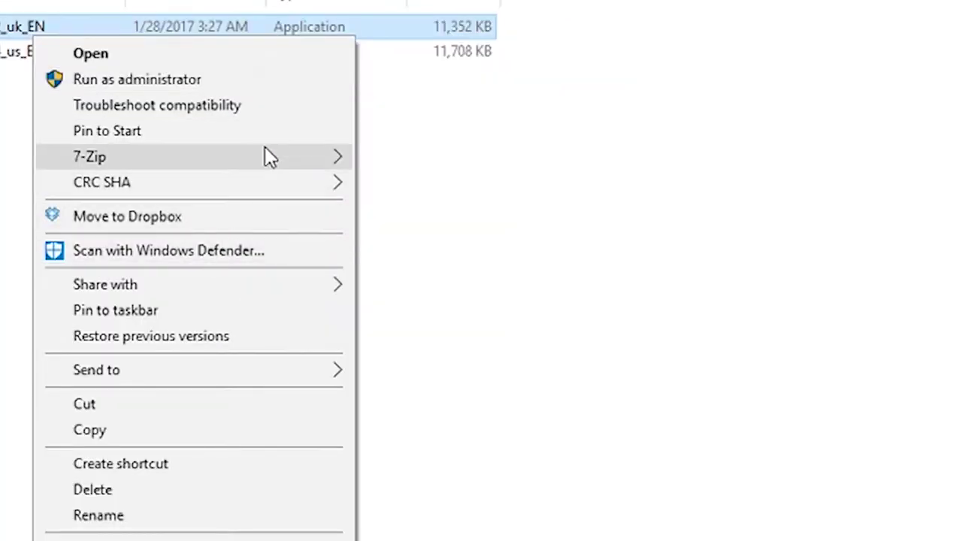
pyautogui.moveTo(324, 167)
pyautogui.click(442, 267)
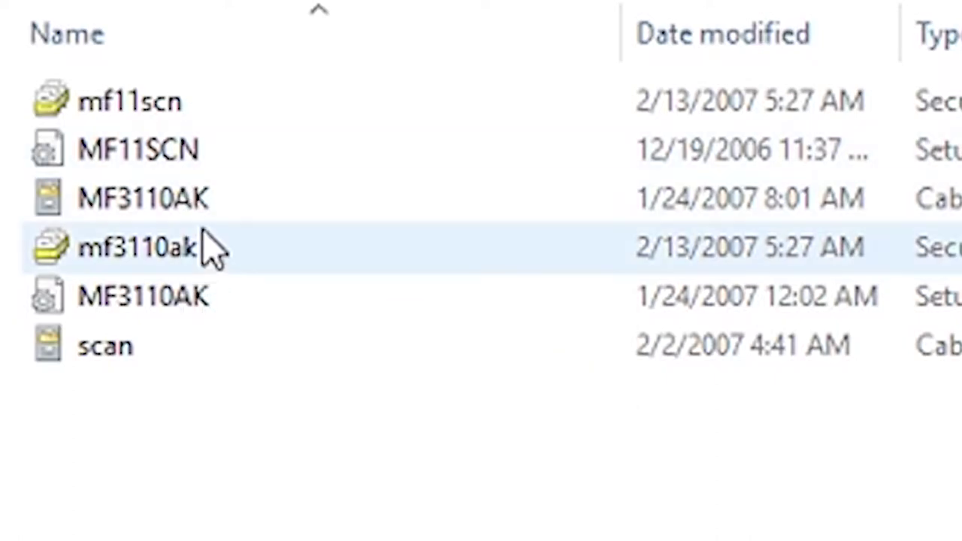
# - Open MF3110AK.inf in Notepad and select the device ID CanonMF31102fe8
pyautogui.doubleClick(215, 310)
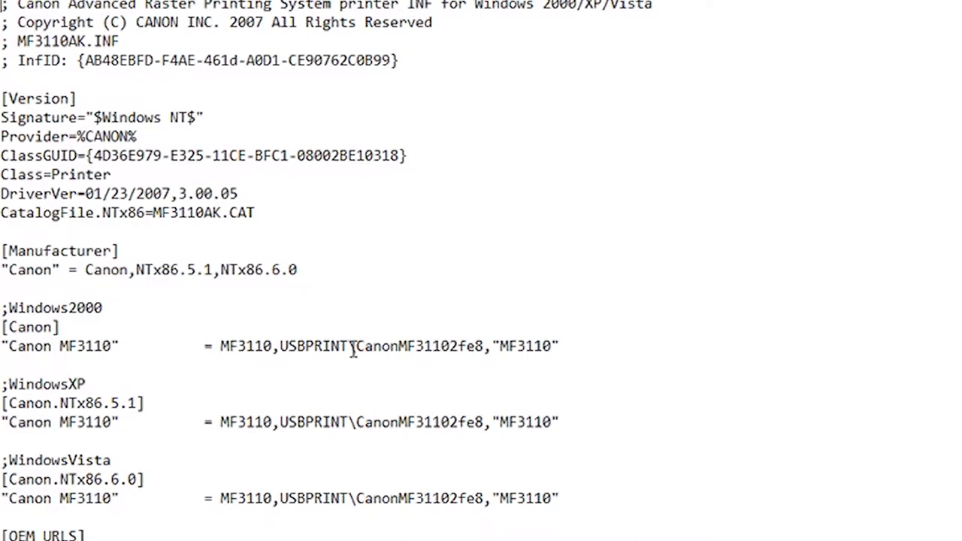
pyautogui.moveTo(357, 350); pyautogui.dragTo(485, 347)
pyautogui.hotkey('ctrl', 'c')
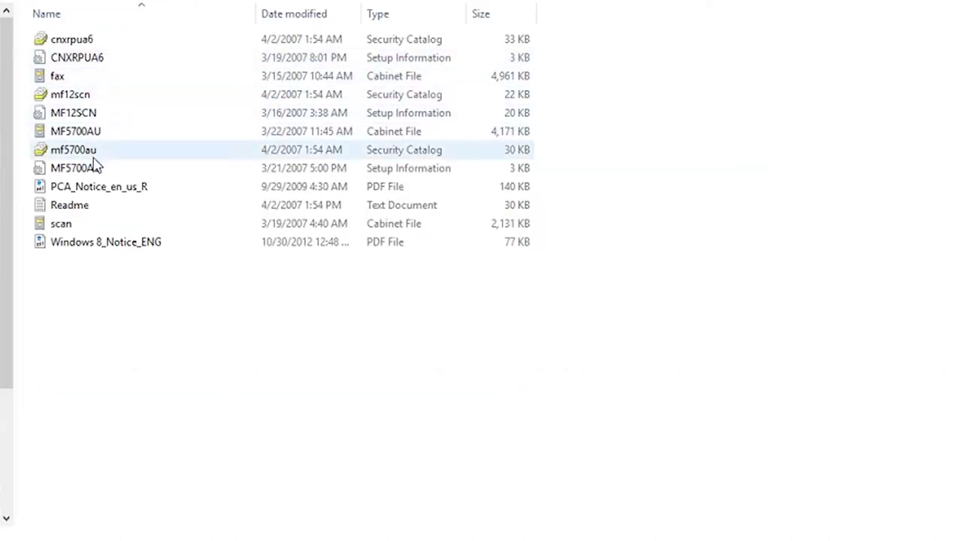
# - Open MF5700AU.inf and place the cursor after the last 64-bit MF5770 line
pyautogui.doubleClick(102, 172)
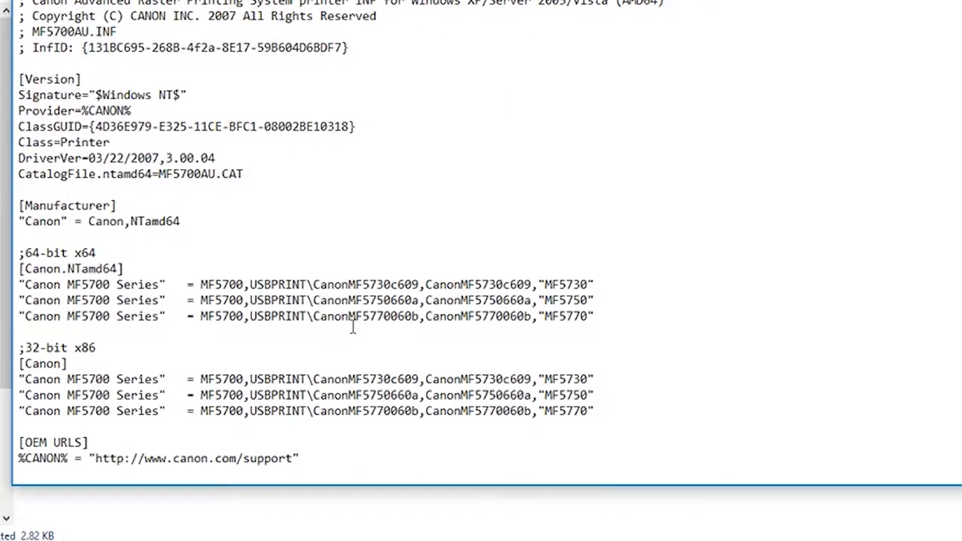
pyautogui.click(606, 314)
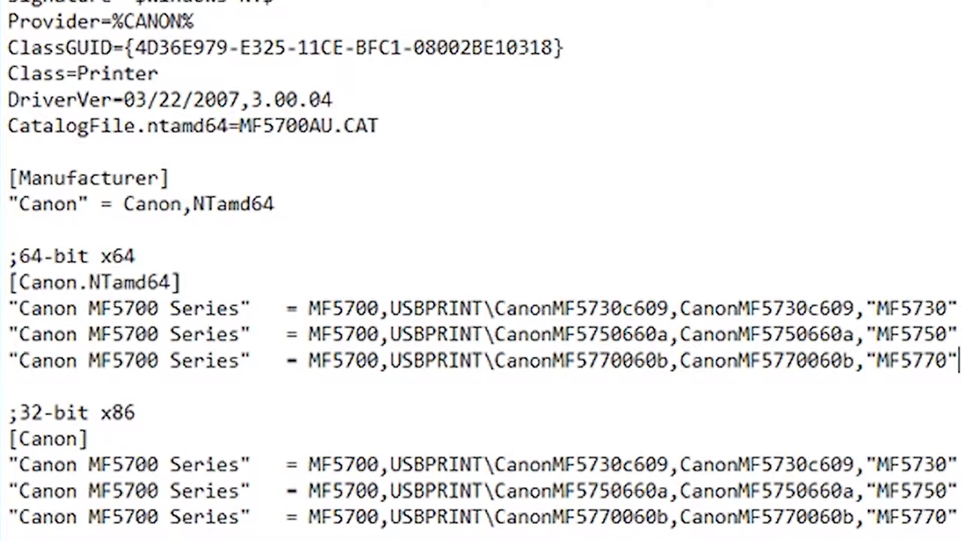
# - Duplicate the last 64-bit MF5770 entry onto a new line below it
pyautogui.press('Return')
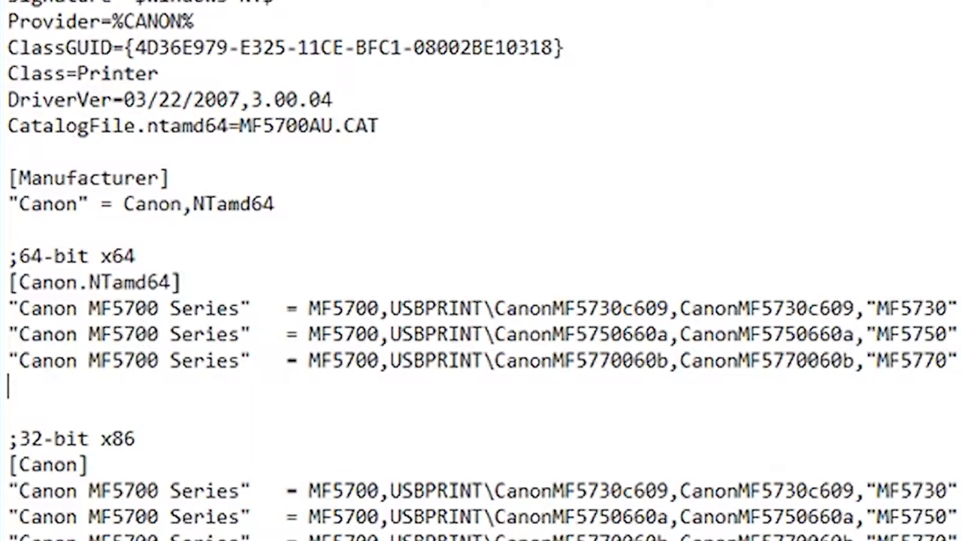
pyautogui.press('Return')
pyautogui.hotkey('ctrl', 'v')
pyautogui.moveTo(958, 361); pyautogui.dragTo(69, 370)
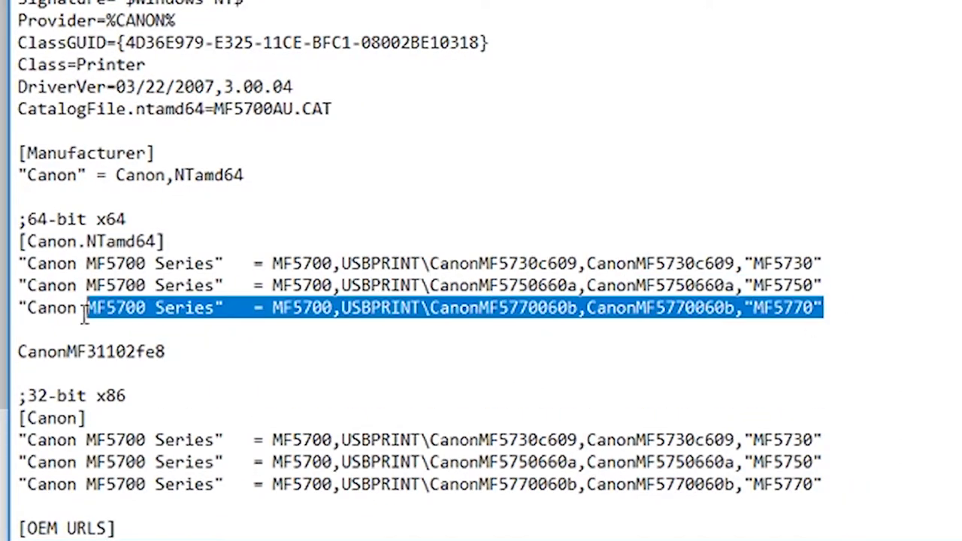
pyautogui.moveTo(69, 316); pyautogui.dragTo(18, 311)
pyautogui.hotkey('ctrl', 'c')
pyautogui.click(119, 331)
pyautogui.hotkey('ctrl', 'v')
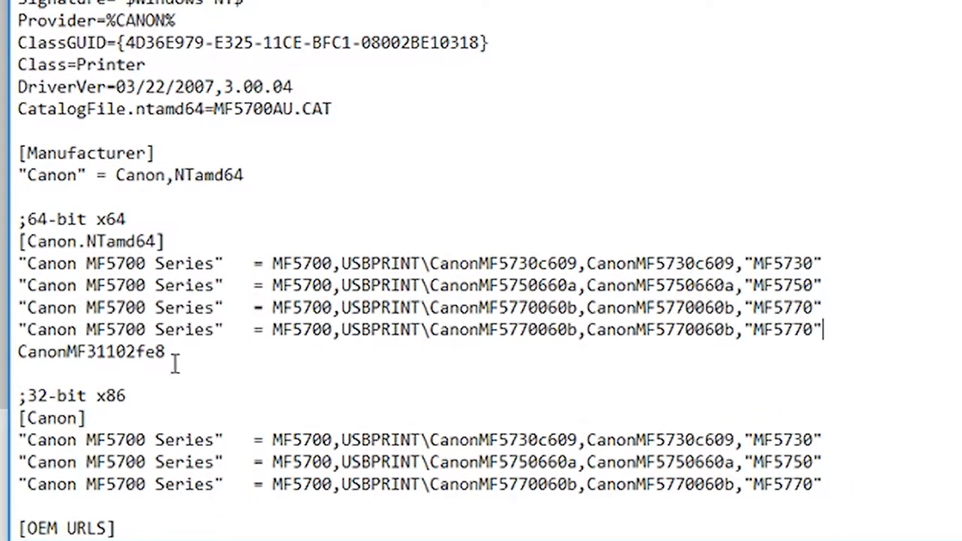
# - Replace both CanonMF5770060b IDs in the duplicate with CanonMF31102fe8
pyautogui.moveTo(175, 364); pyautogui.dragTo(22, 363)
pyautogui.hotkey('ctrl', 'x')
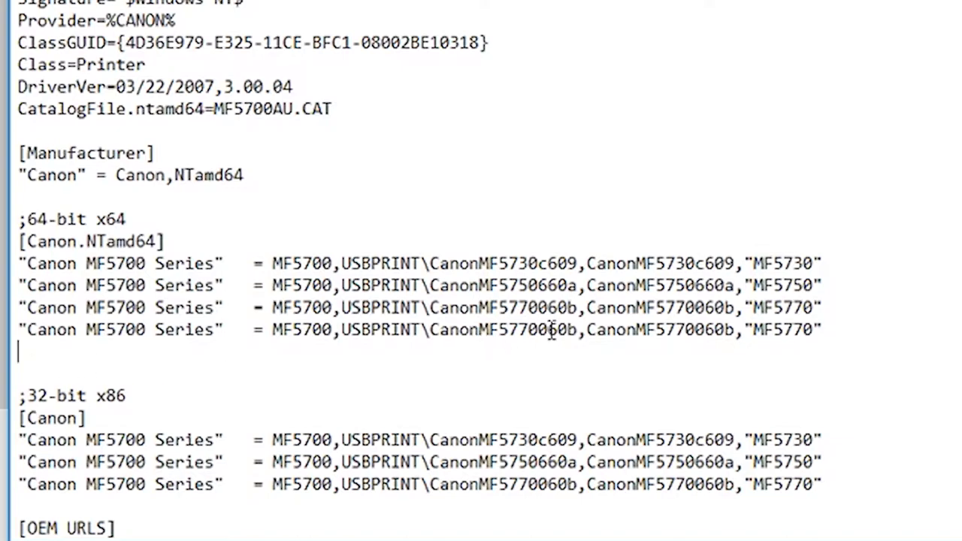
pyautogui.moveTo(577, 331); pyautogui.dragTo(432, 340)
pyautogui.hotkey('ctrl', 'v')
pyautogui.moveTo(588, 335); pyautogui.dragTo(813, 331)
pyautogui.hotkey('ctrl', 'v')
# - Change the duplicate's model numbers 5770 and 5700 to 3110
pyautogui.write('3110')
pyautogui.moveTo(106, 330); pyautogui.dragTo(147, 331)
pyautogui.write('3110')
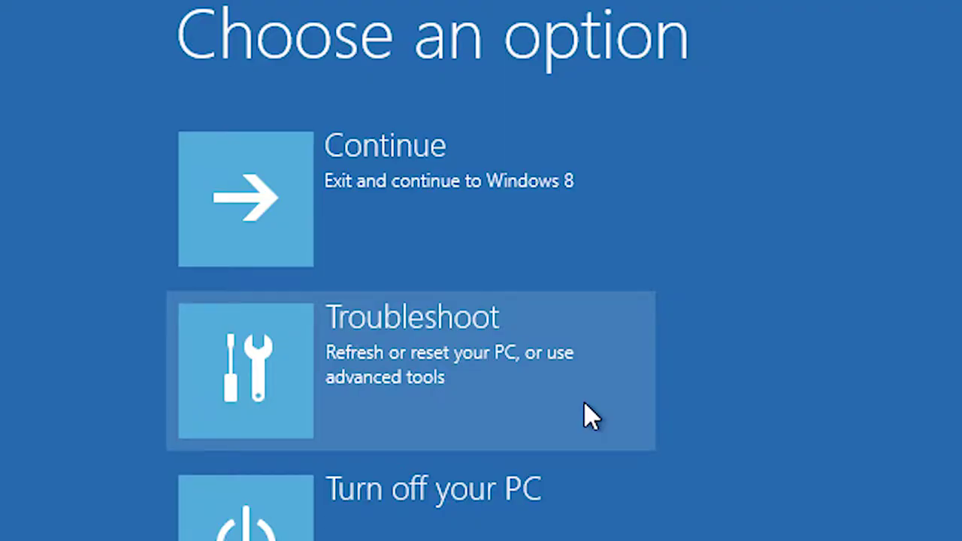
# - Choose Troubleshoot on the Advanced startup 'Choose an option' screen
pyautogui.click(591, 416)
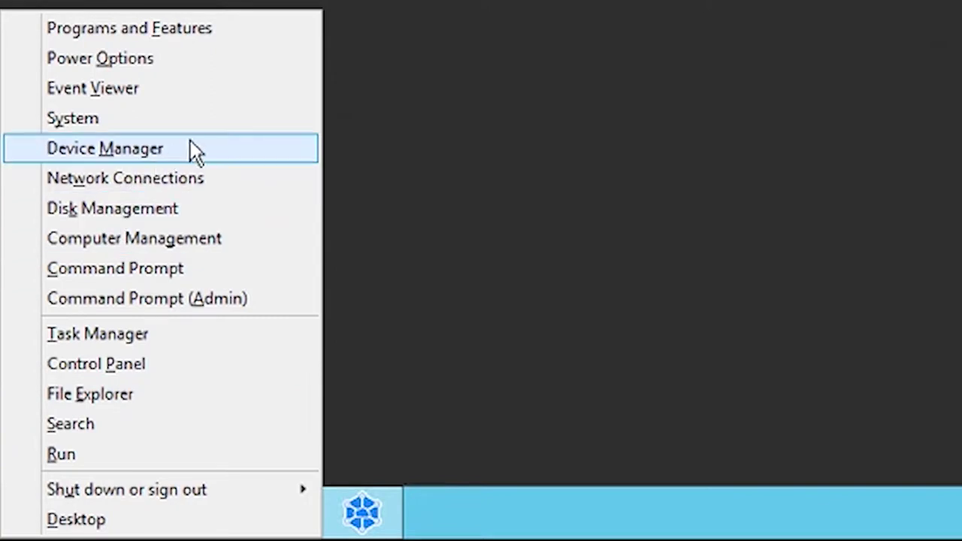
# - Open Device Manager from the Power User Menu
pyautogui.click(223, 148)
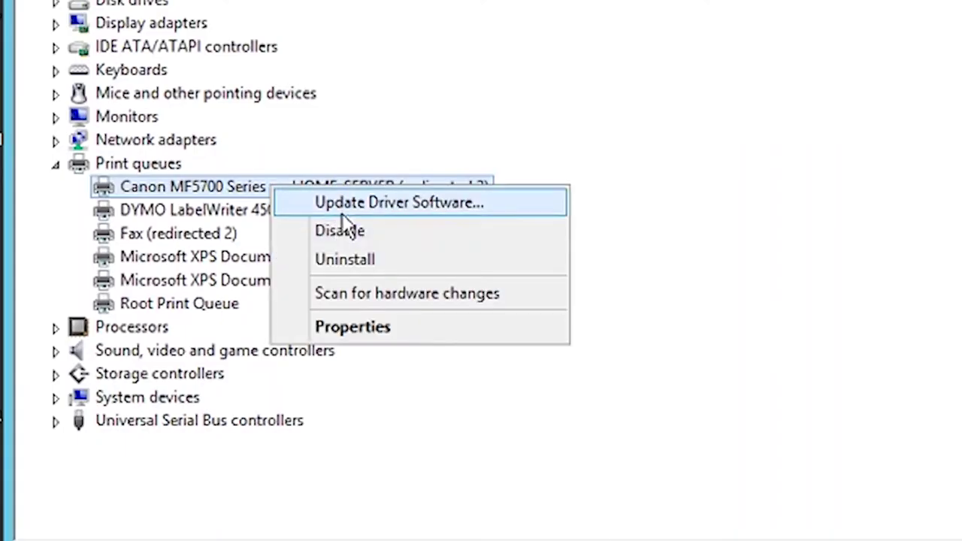
# - Update the Canon MF5700 Series driver manually, picking from a list via Have Disk
pyautogui.click(340, 202)
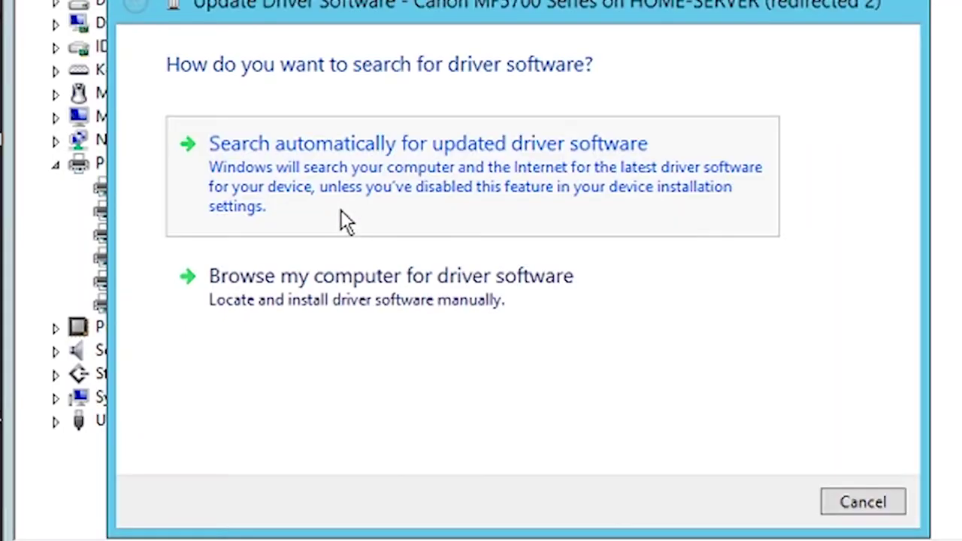
pyautogui.click(316, 279)
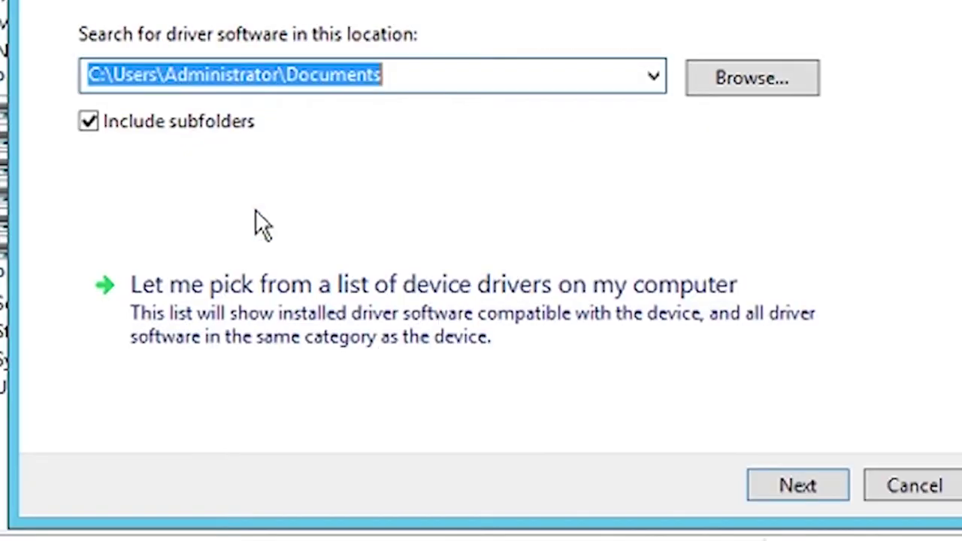
pyautogui.click(335, 302)
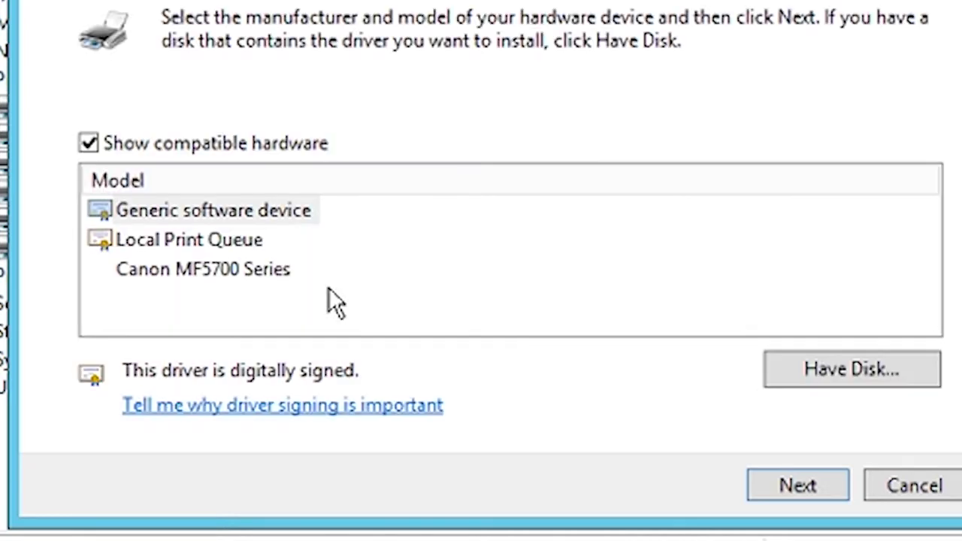
pyautogui.click(805, 380)
# - Load the edited MF5700AU.inf as the driver source
pyautogui.click(735, 327)
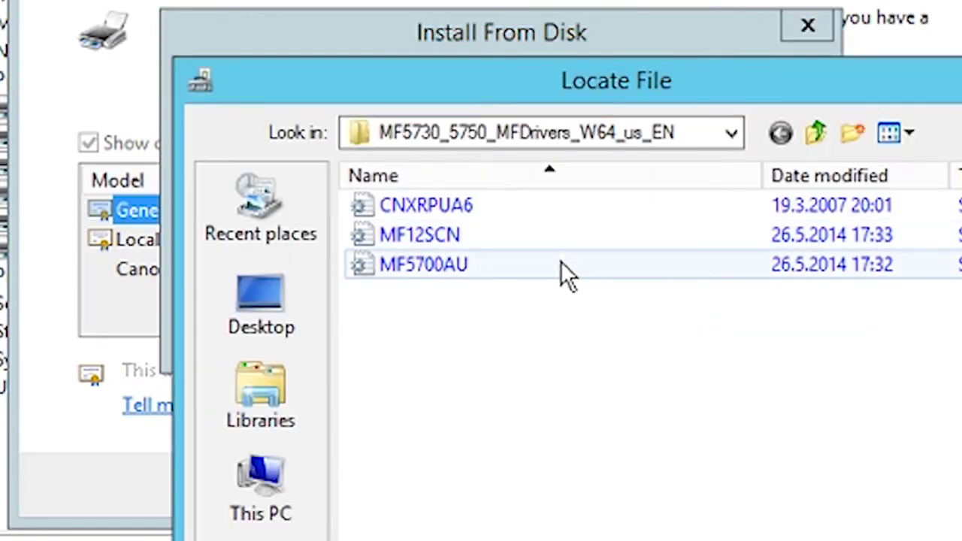
pyautogui.click(464, 269)
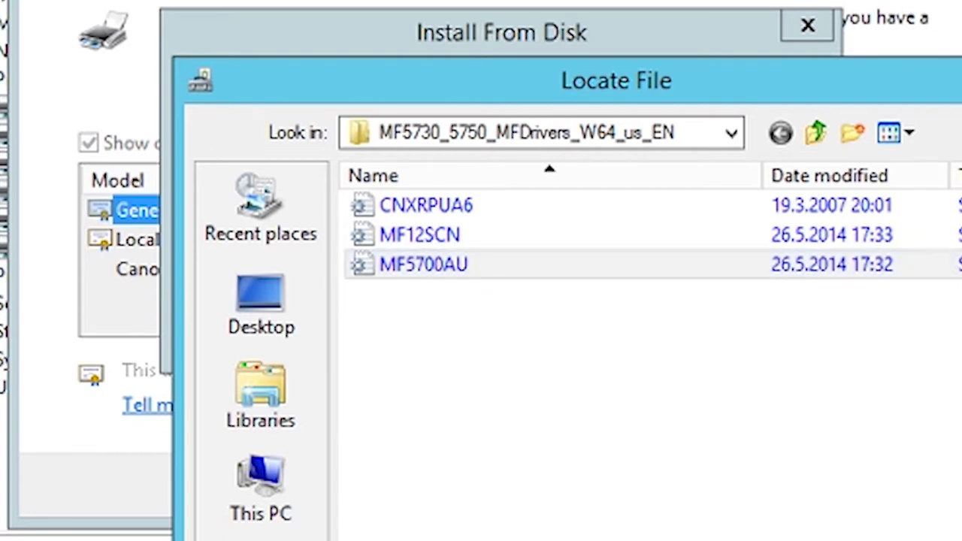
pyautogui.click(889, 528)
pyautogui.click(729, 101)
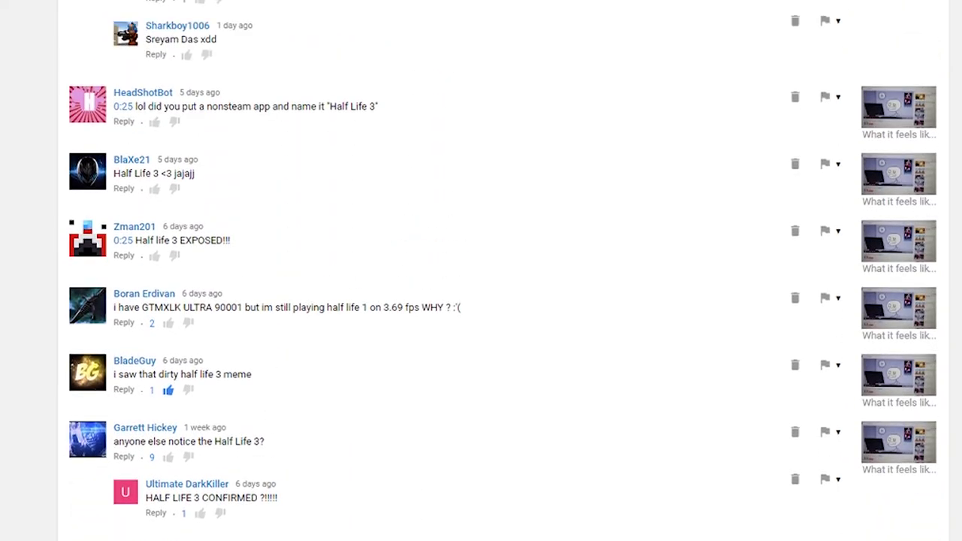
pyautogui.scroll(2, 481, 271)
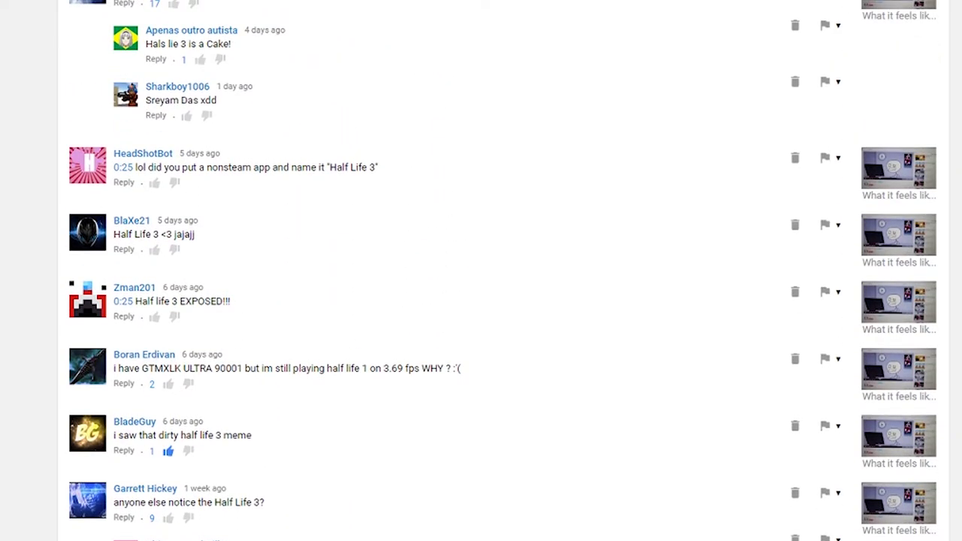